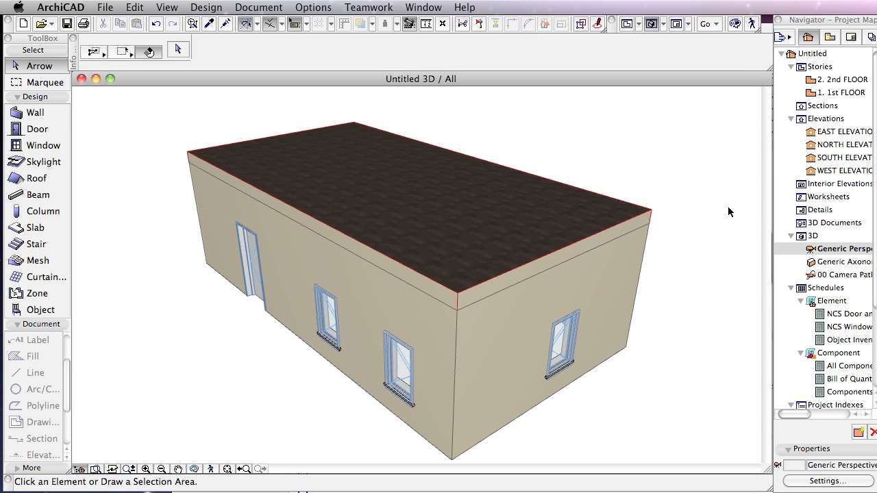
Open the Profile Manager and start a new custom wall profile.
{"action": "scroll", "coordinate": [609, 207], "scroll_direction": "up", "scroll_amount": 1}
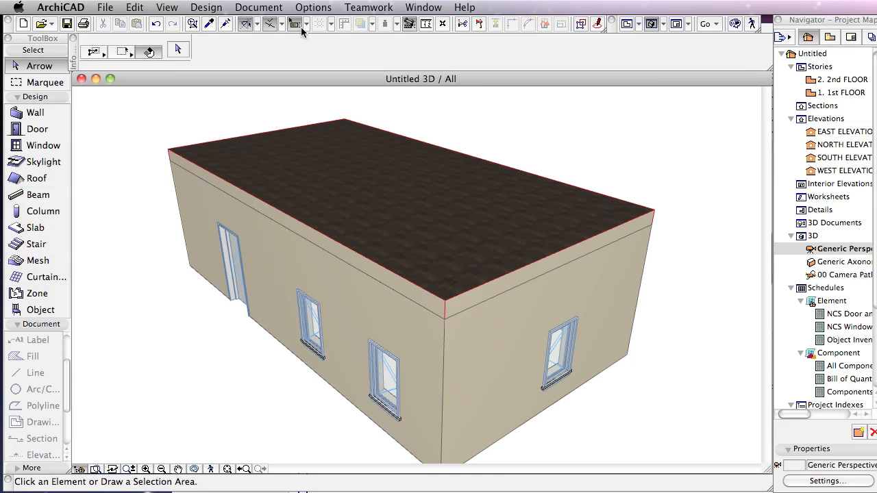
{"action": "left_click", "coordinate": [207, 7]}
{"action": "mouse_move", "coordinate": [263, 102]}
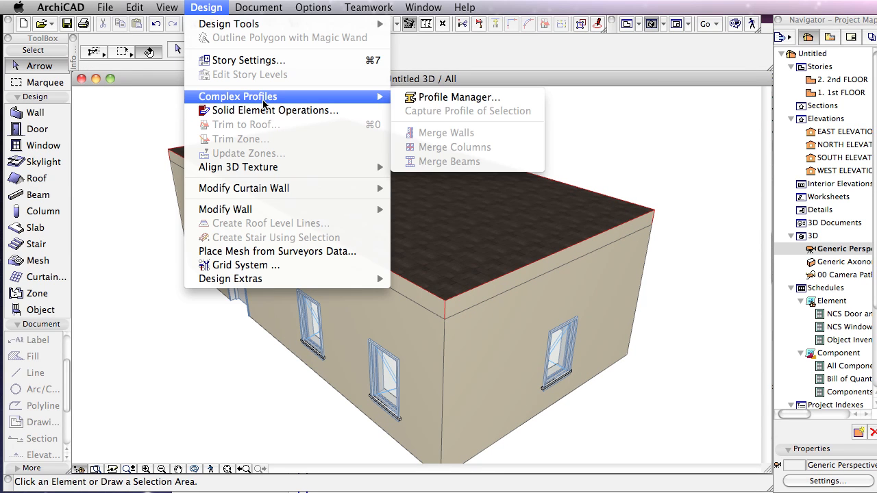
{"action": "left_click", "coordinate": [413, 100]}
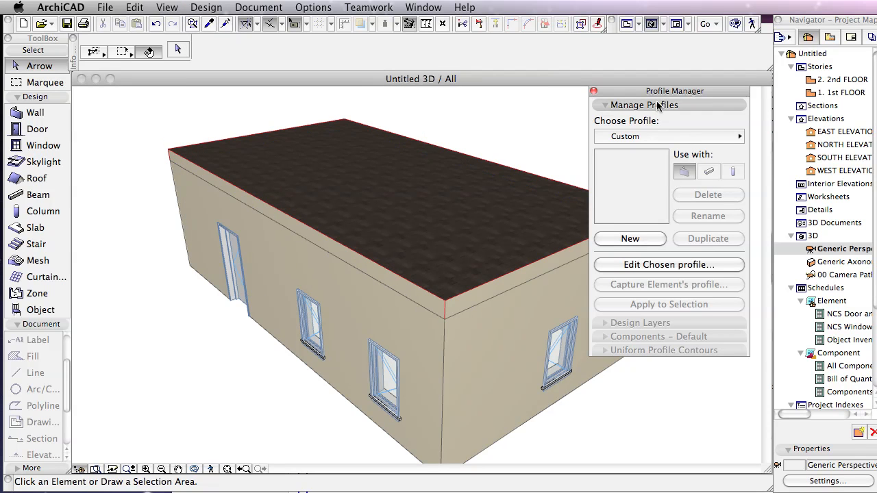
{"action": "left_click", "coordinate": [631, 238]}
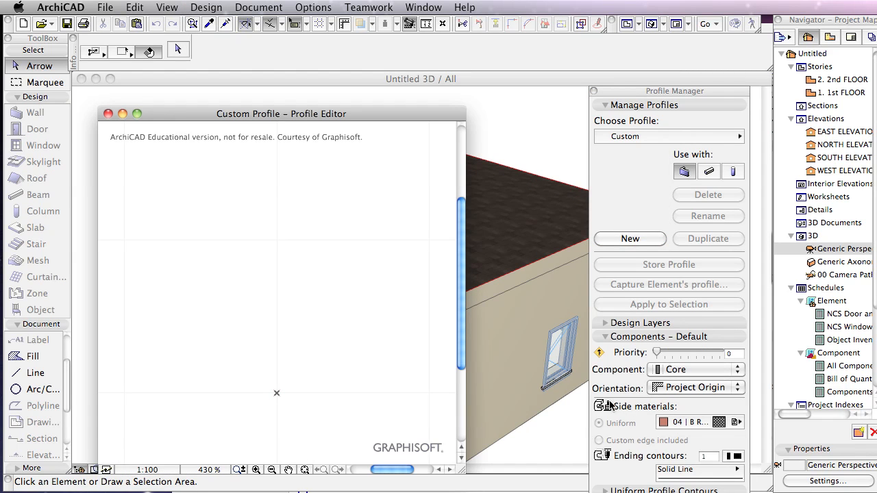
Set the profile component's default side material to 00 | Default Walls-Ext.
{"action": "left_click", "coordinate": [607, 338]}
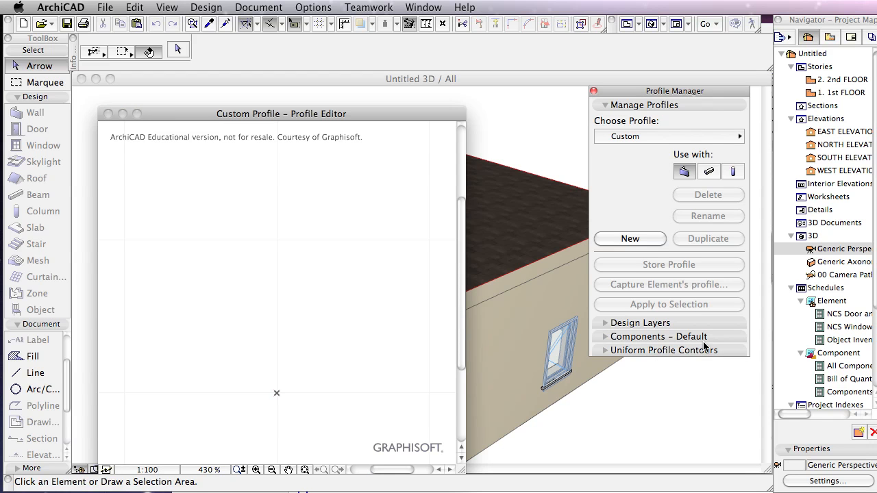
{"action": "left_click", "coordinate": [602, 338]}
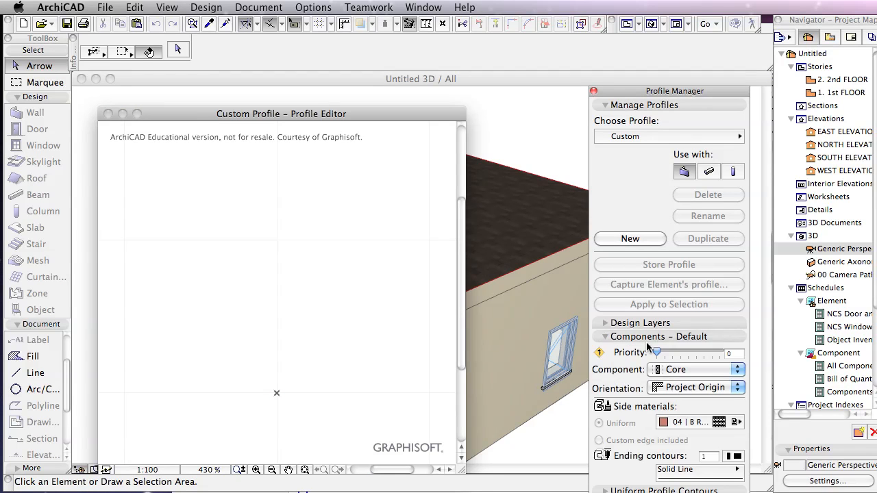
{"action": "left_click", "coordinate": [719, 422]}
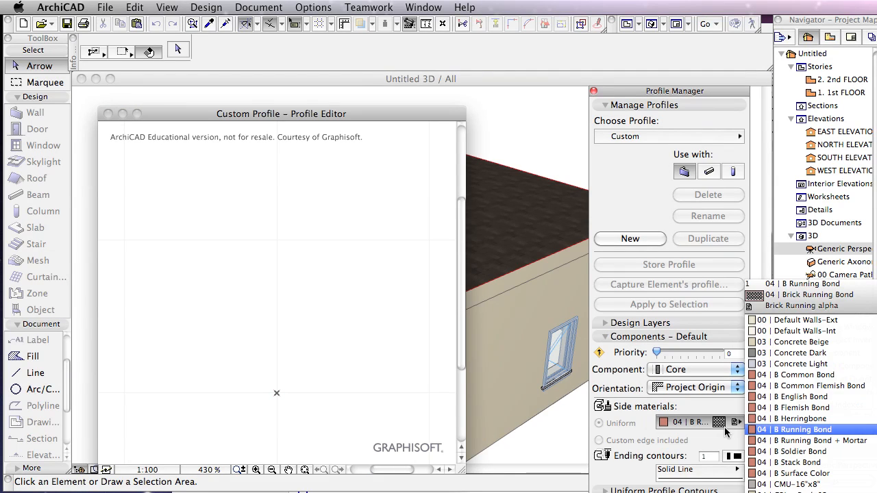
{"action": "left_click", "coordinate": [795, 320]}
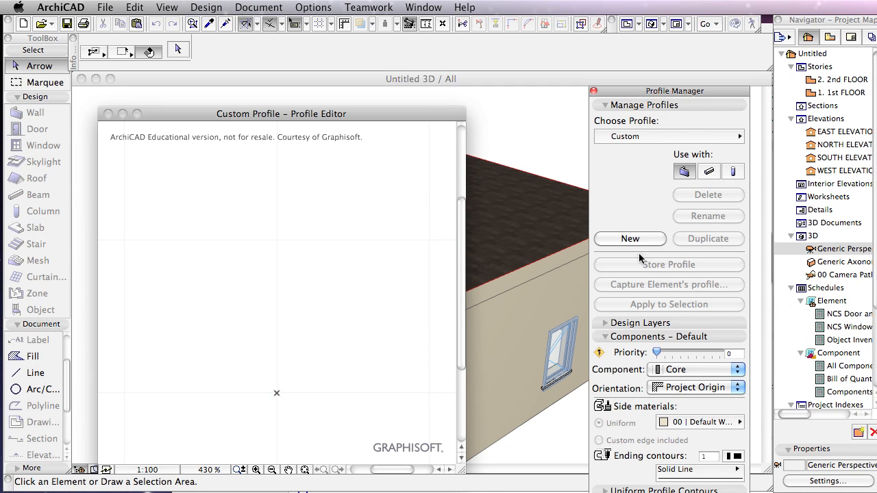
Draw a rectangular fill 6" wide and 2'4" high, starting at the profile origin.
{"action": "left_click_drag", "start_coordinate": [418, 114], "coordinate": [424, 105]}
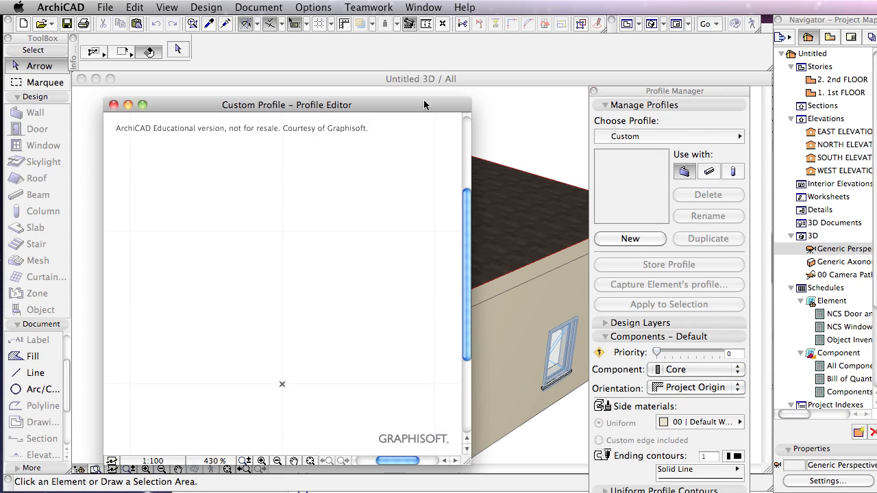
{"action": "left_click", "coordinate": [40, 324]}
{"action": "left_click", "coordinate": [40, 324]}
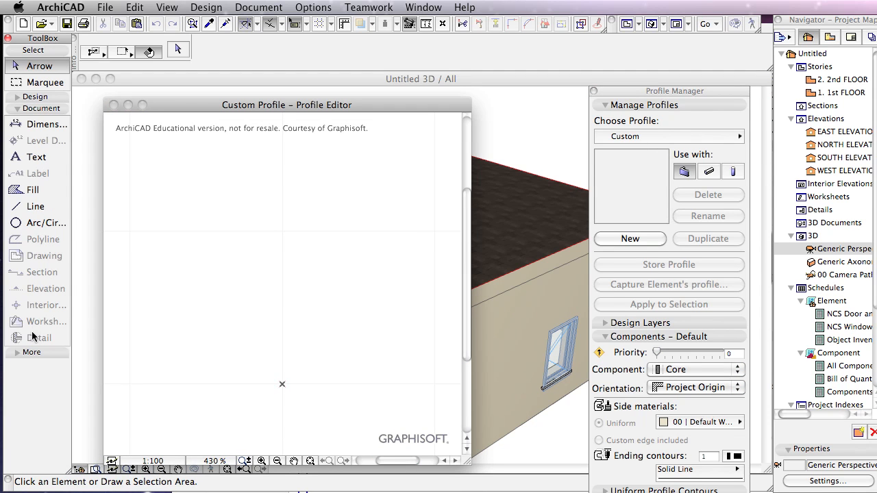
{"action": "left_click", "coordinate": [26, 193]}
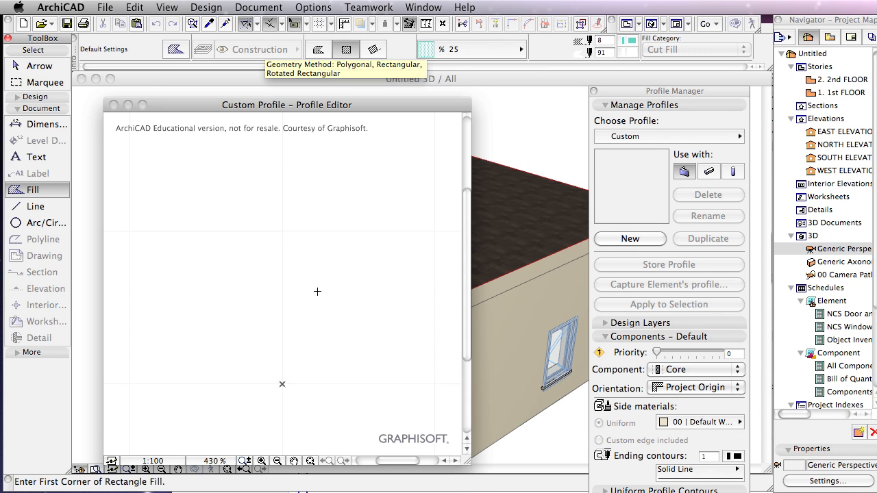
{"action": "left_click", "coordinate": [283, 383]}
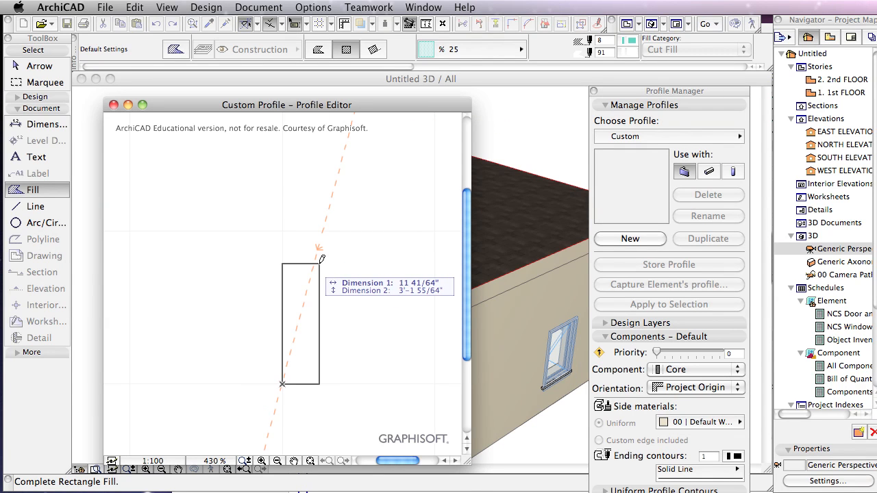
{"action": "type", "text": "6'"}
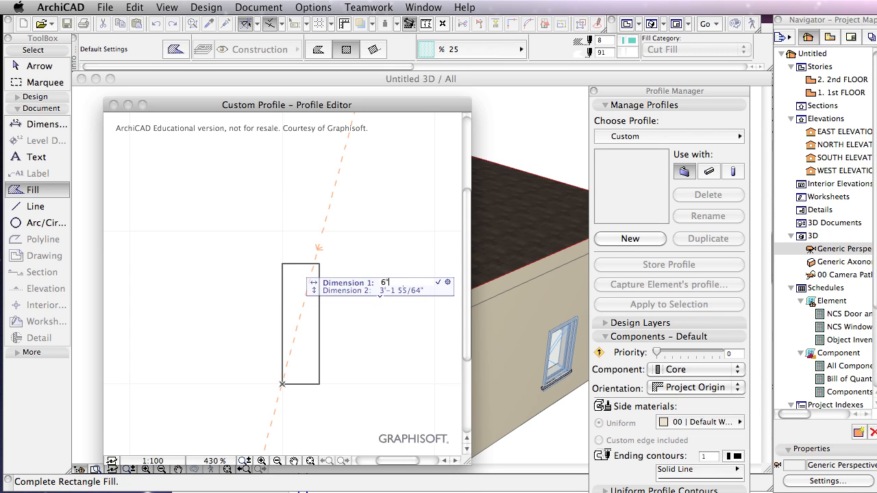
{"action": "key", "text": "Tab"}
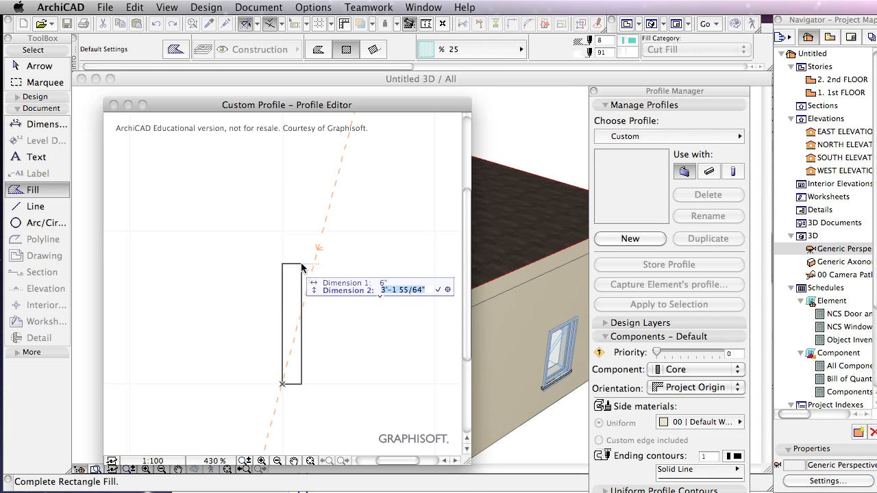
{"action": "type", "text": "21"}
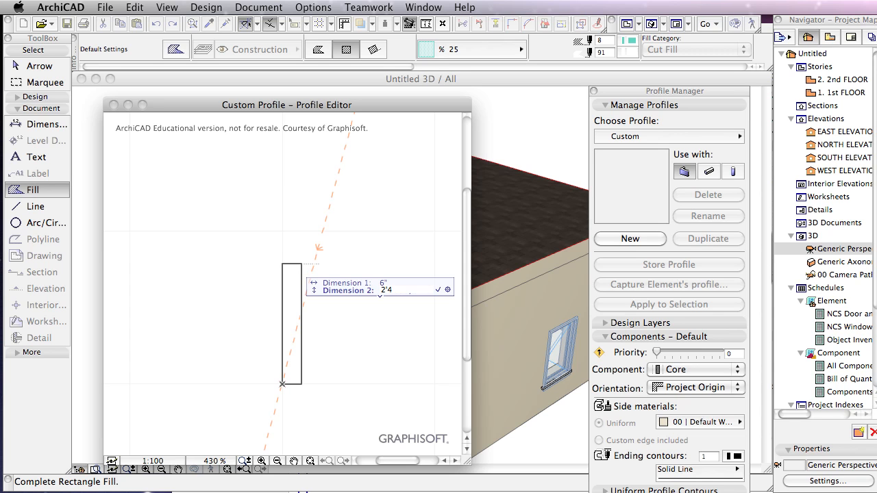
{"action": "key", "text": "Return"}
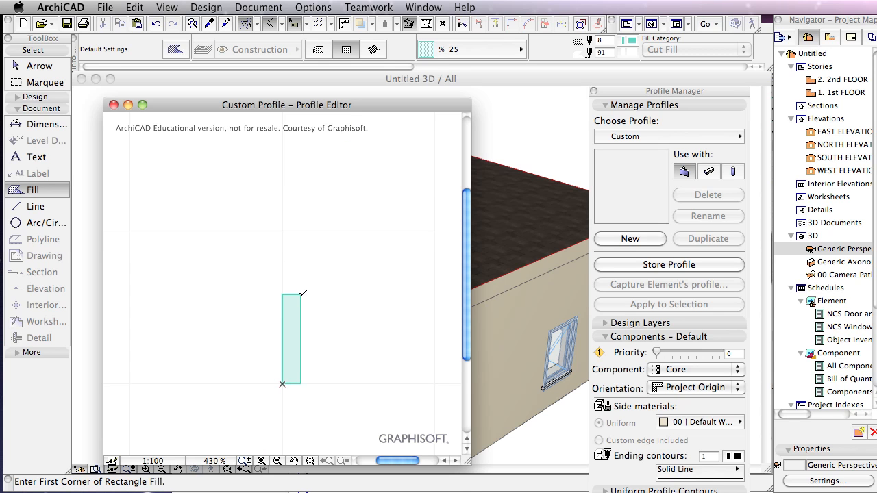
Fillet the upper-left corner of the rectangular fill with a 3" radius.
{"action": "scroll", "coordinate": [283, 320], "scroll_direction": "up", "scroll_amount": 5}
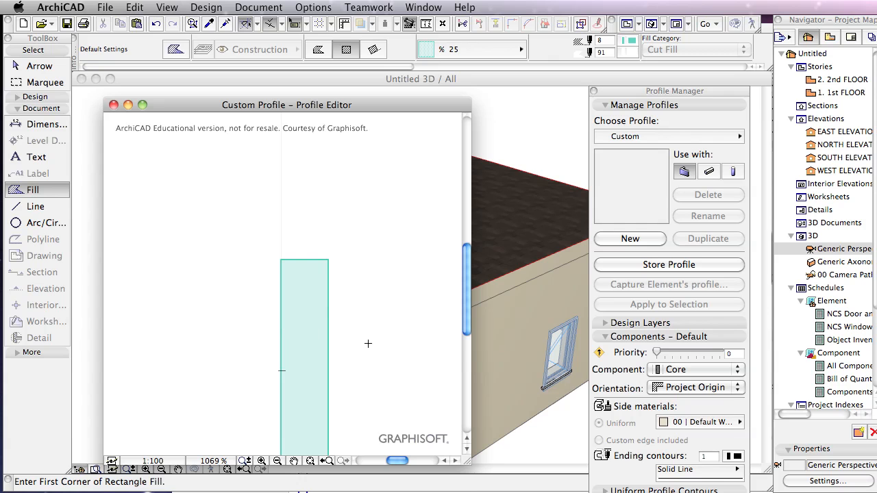
{"action": "middle_click_drag", "start_coordinate": [365, 345], "coordinate": [339, 251]}
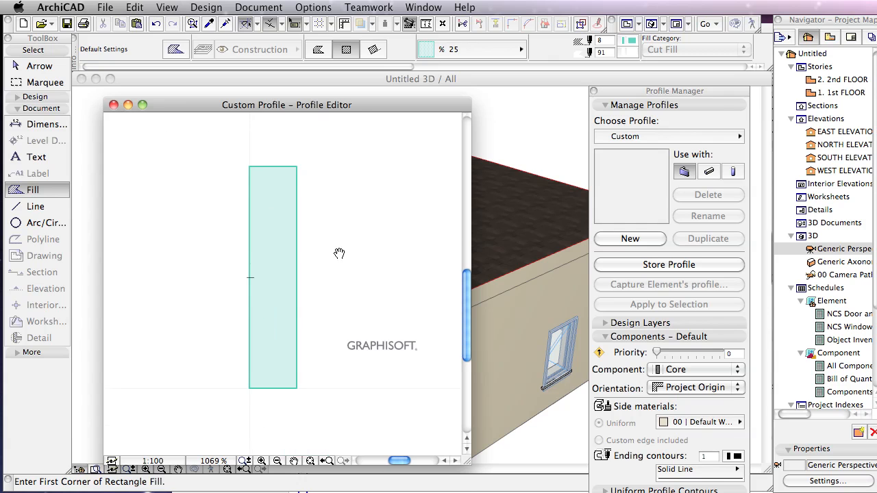
{"action": "left_click", "coordinate": [39, 67]}
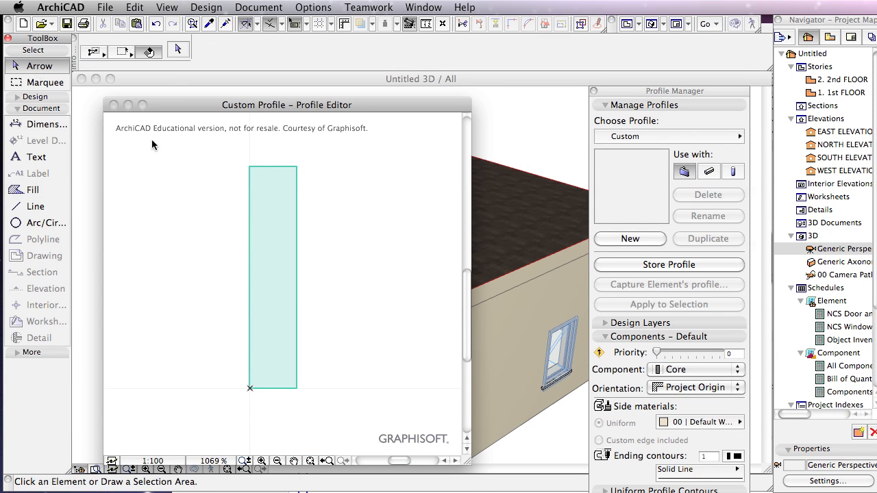
{"action": "left_click", "coordinate": [261, 177]}
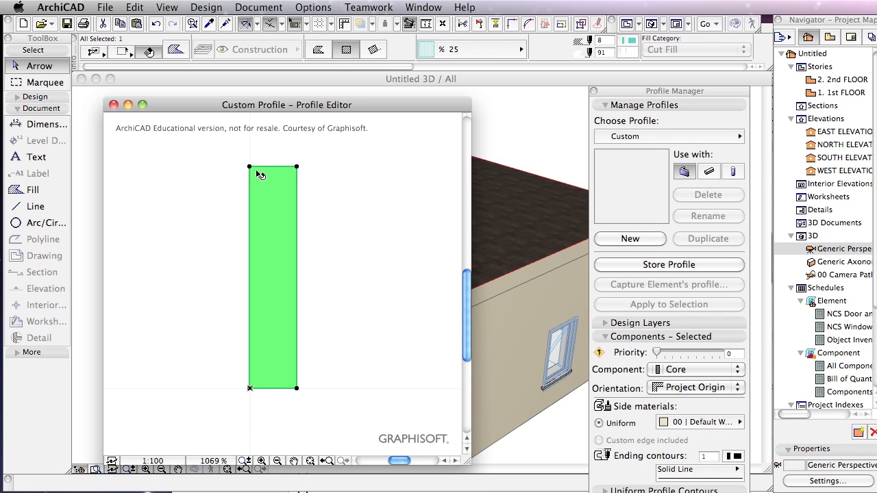
{"action": "left_click", "coordinate": [250, 167]}
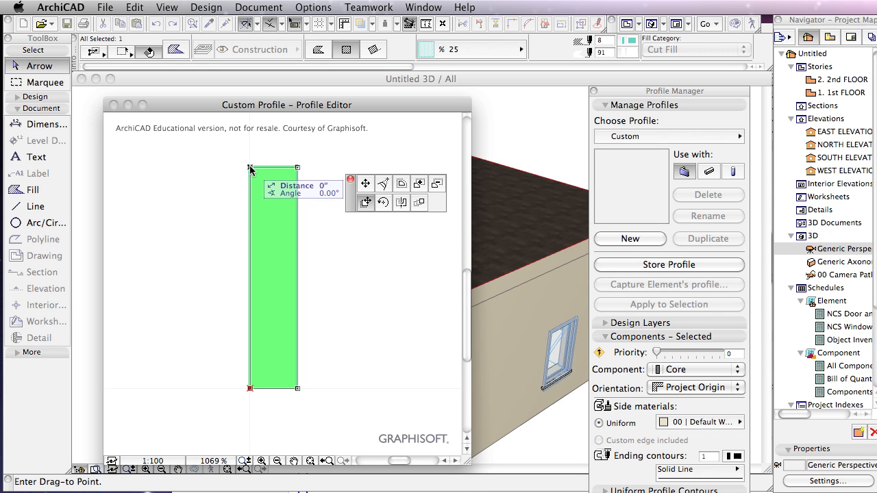
{"action": "left_click", "coordinate": [384, 184]}
{"action": "left_click_drag", "start_coordinate": [299, 100], "coordinate": [444, 144]}
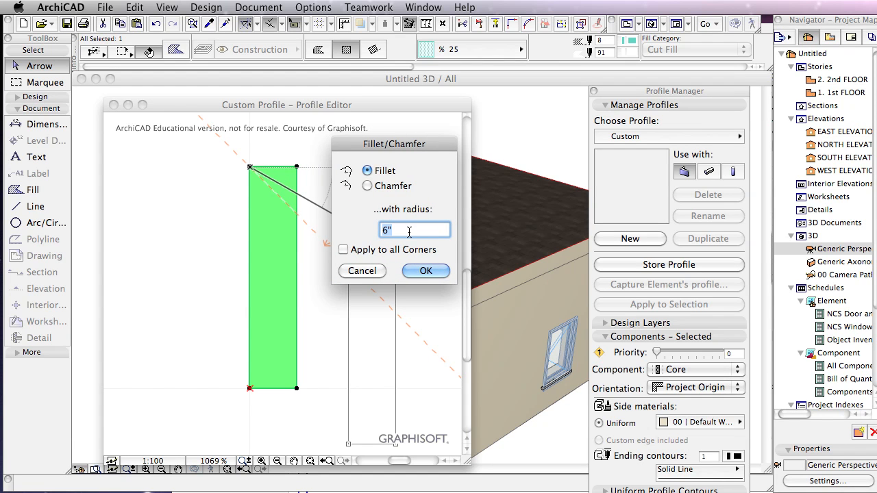
{"action": "type", "text": "3\""}
{"action": "left_click", "coordinate": [439, 272]}
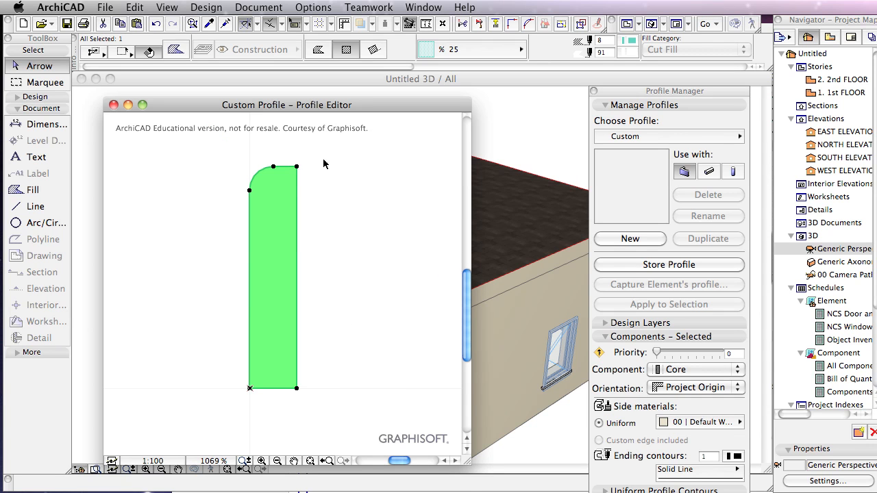
Fillet the upper-right corner of the fill with a 3" radius and leave the fill deselected.
{"action": "left_click", "coordinate": [298, 167]}
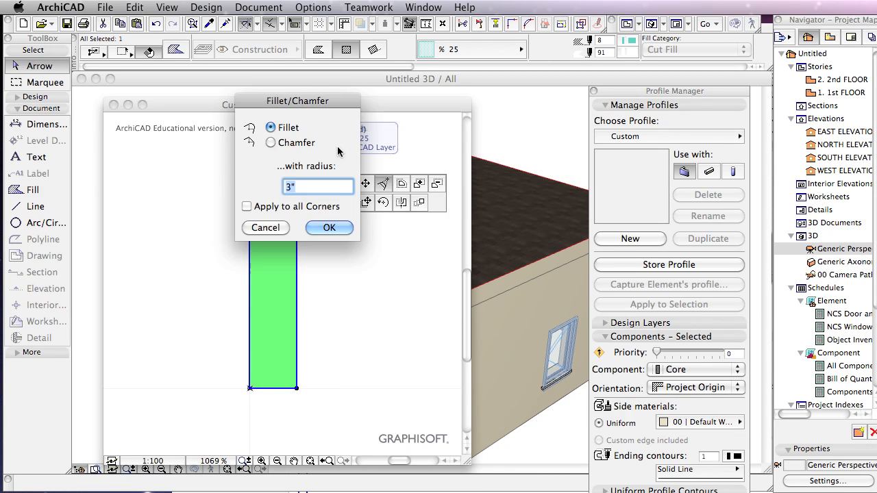
{"action": "left_click", "coordinate": [332, 228]}
{"action": "left_click", "coordinate": [379, 233]}
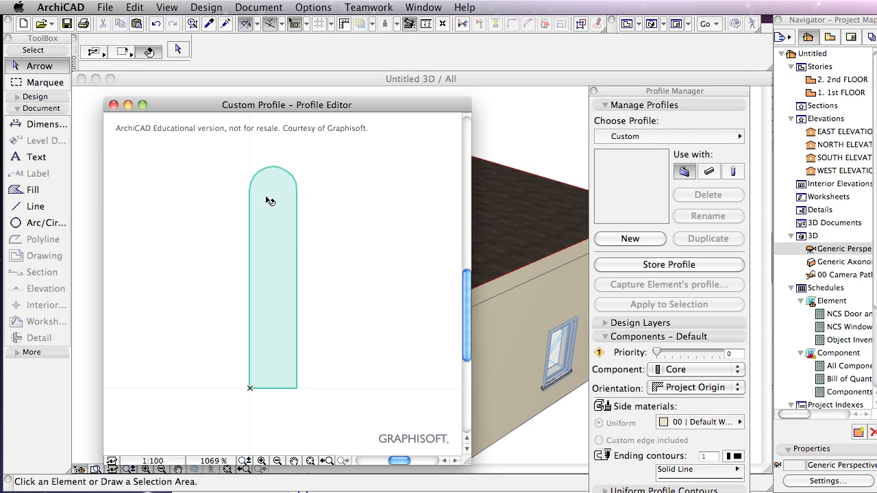
{"action": "left_click_drag", "start_coordinate": [315, 293], "coordinate": [250, 281]}
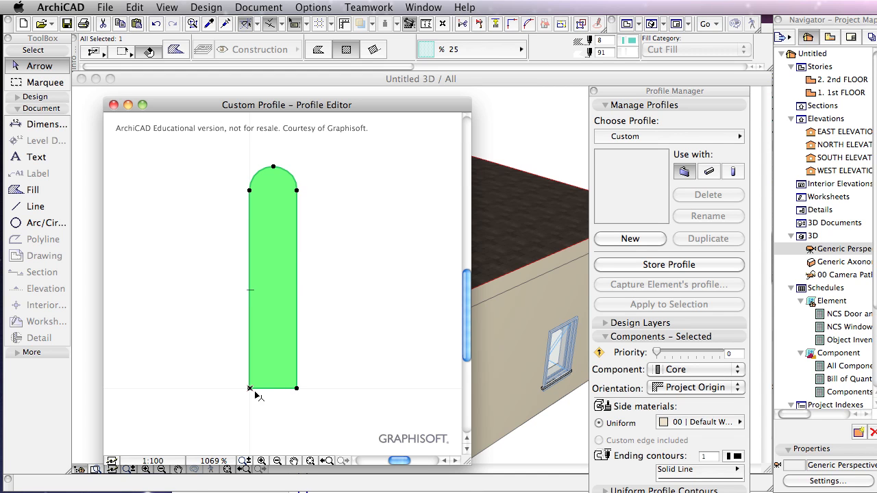
{"action": "left_click", "coordinate": [368, 360]}
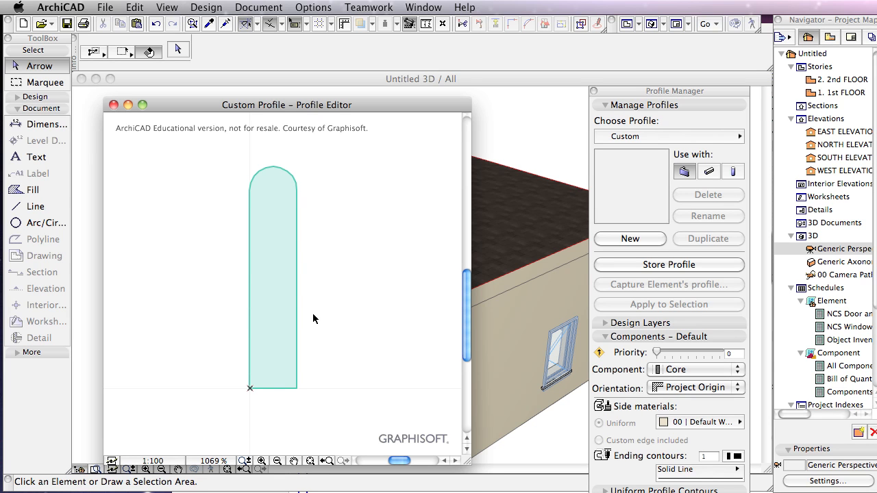
Store the profile under the name Parapet and close the Profile Editor and Profile Manager.
{"action": "left_click", "coordinate": [647, 265]}
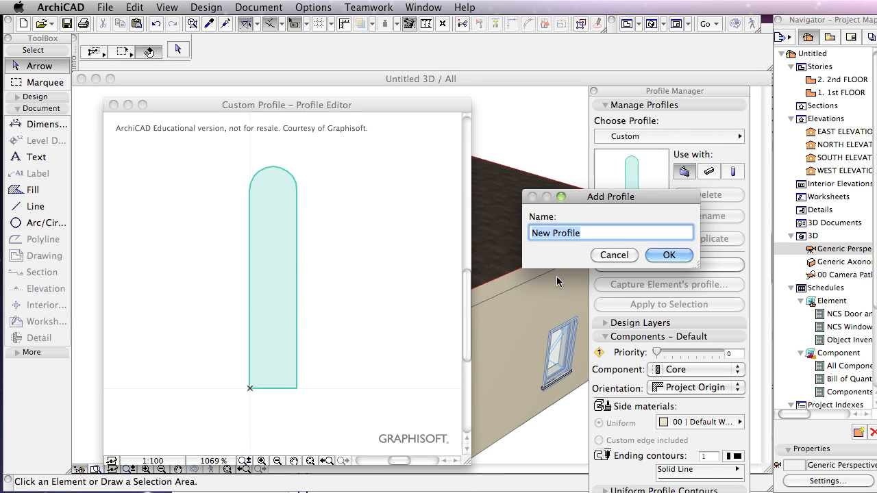
{"action": "type", "text": "Para"}
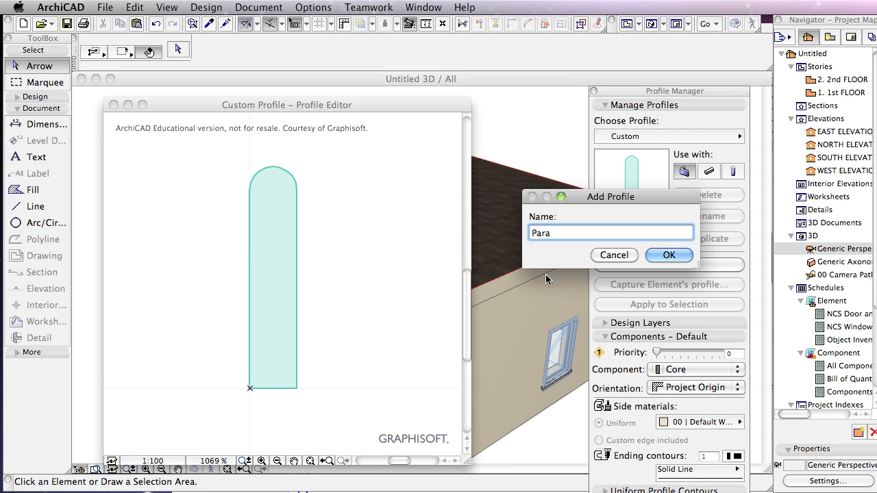
{"action": "type", "text": "pet"}
{"action": "left_click", "coordinate": [678, 255]}
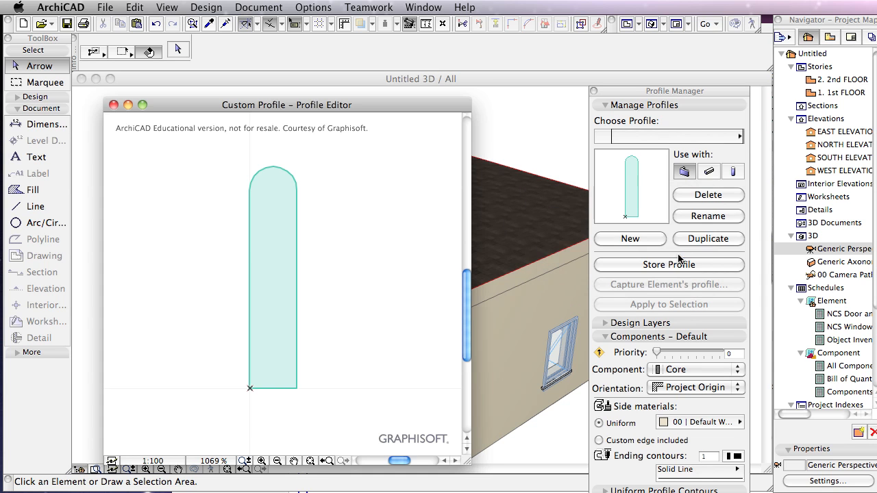
{"action": "left_click", "coordinate": [114, 105]}
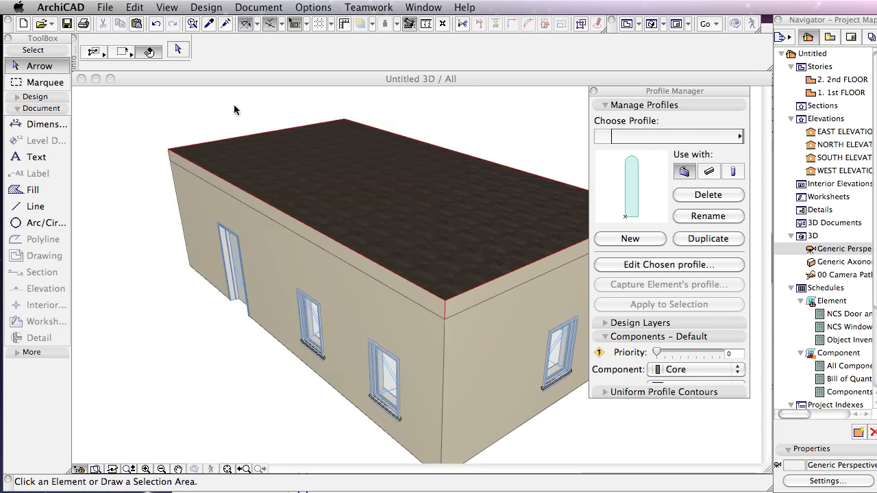
{"action": "left_click", "coordinate": [593, 91]}
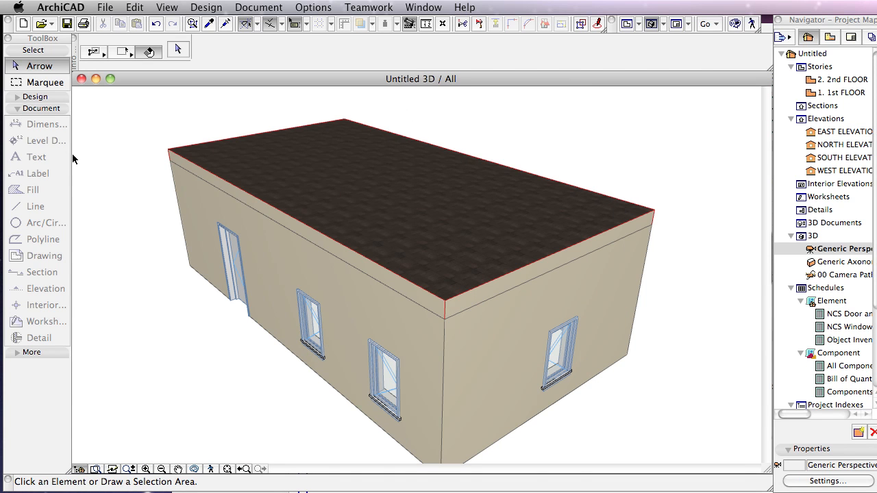
On the 1st floor plan, set the wall defaults to a complex profile with the base elevation 11' to Project Zero.
{"action": "key", "text": "F2"}
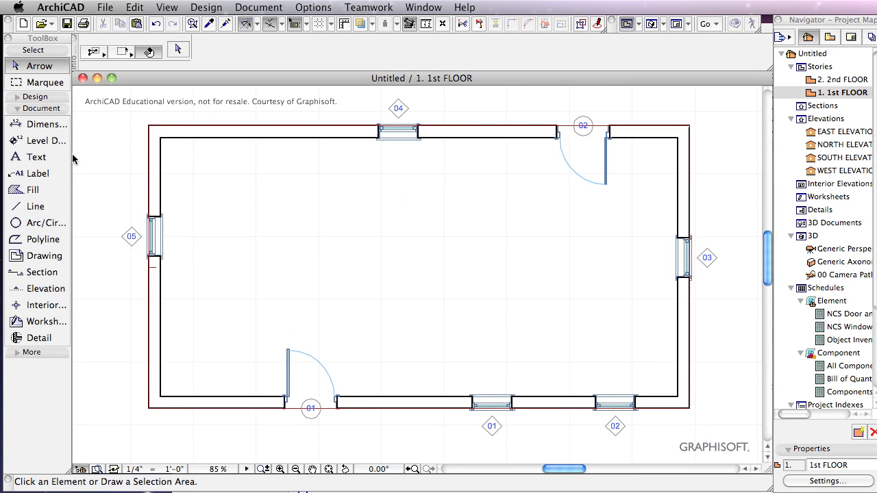
{"action": "left_click", "coordinate": [15, 98]}
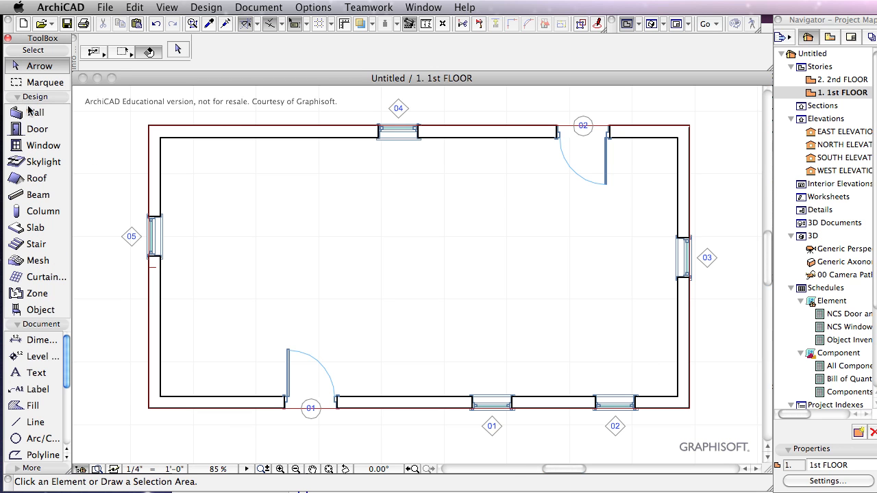
{"action": "double_click", "coordinate": [27, 112]}
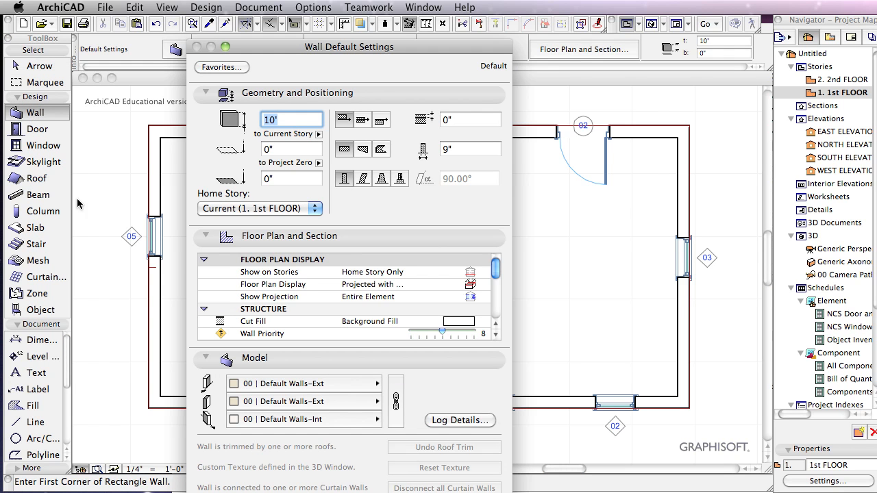
{"action": "left_click", "coordinate": [401, 179]}
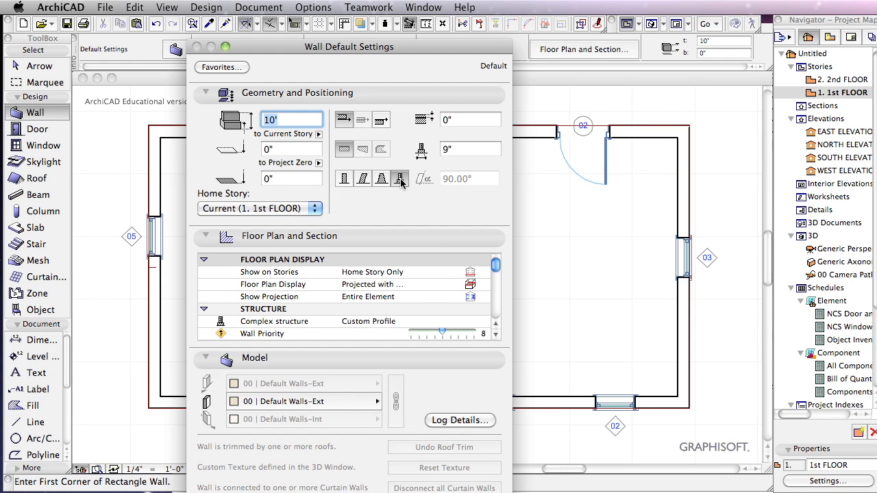
{"action": "left_click_drag", "start_coordinate": [305, 183], "coordinate": [228, 171]}
{"action": "type", "text": "11'"}
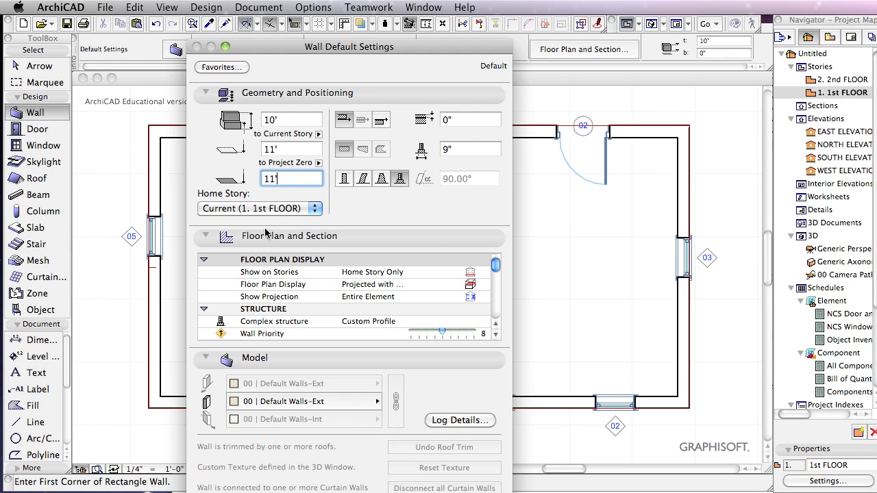
Assign the Parapet profile as the wall's complex structure and accept the default wall settings.
{"action": "left_click", "coordinate": [204, 309]}
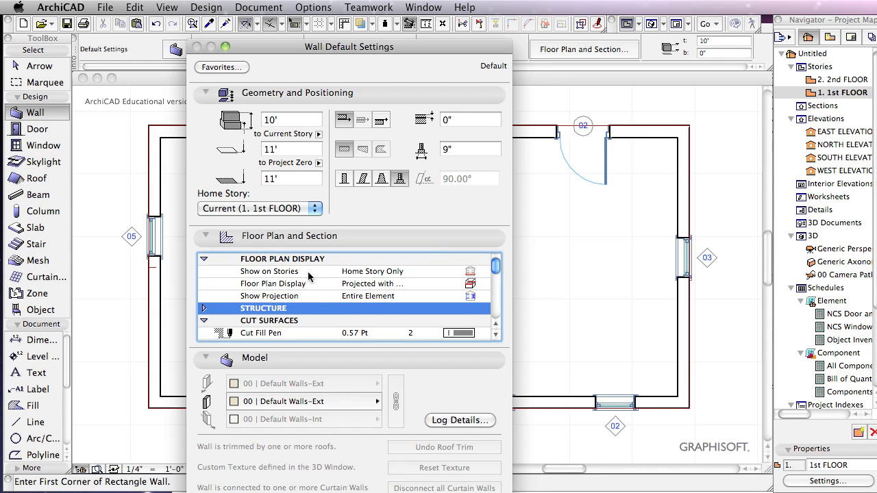
{"action": "left_click", "coordinate": [204, 309]}
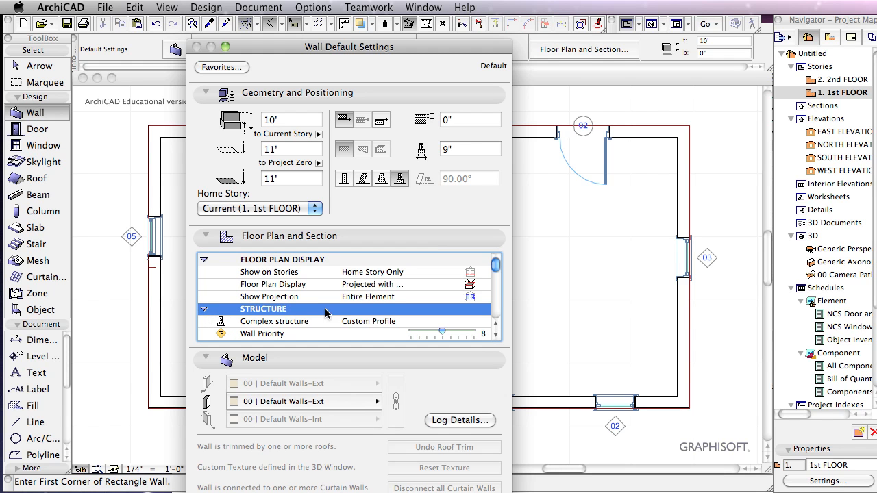
{"action": "left_click", "coordinate": [285, 322]}
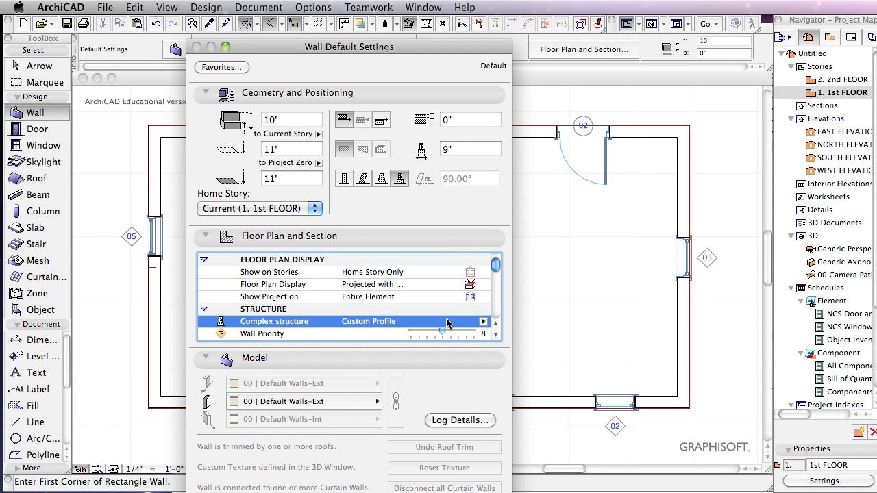
{"action": "left_click", "coordinate": [483, 322]}
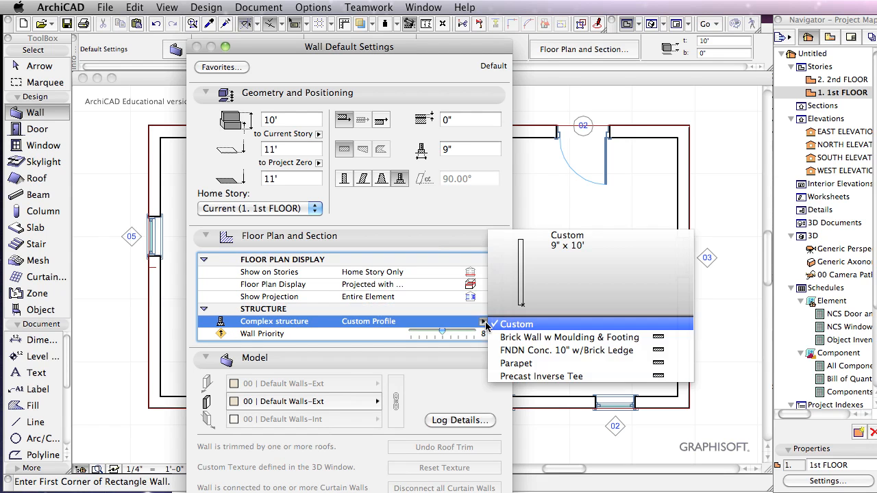
{"action": "left_click", "coordinate": [518, 364]}
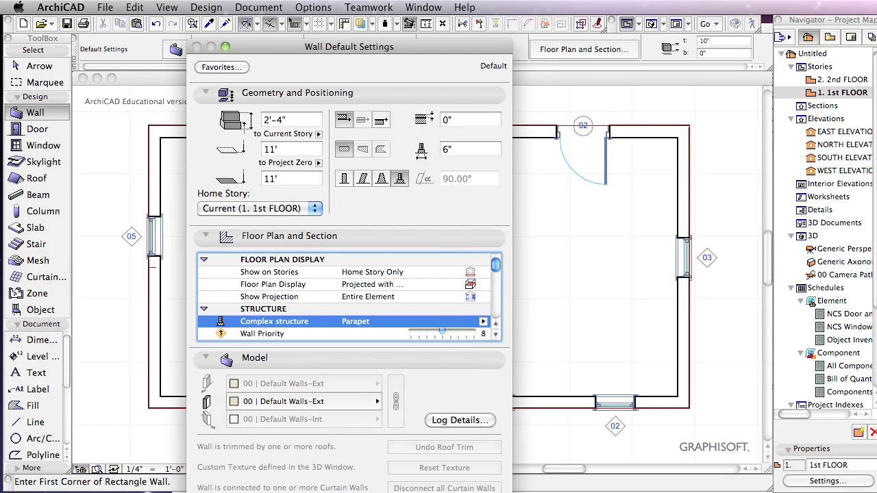
{"action": "key", "text": "Return"}
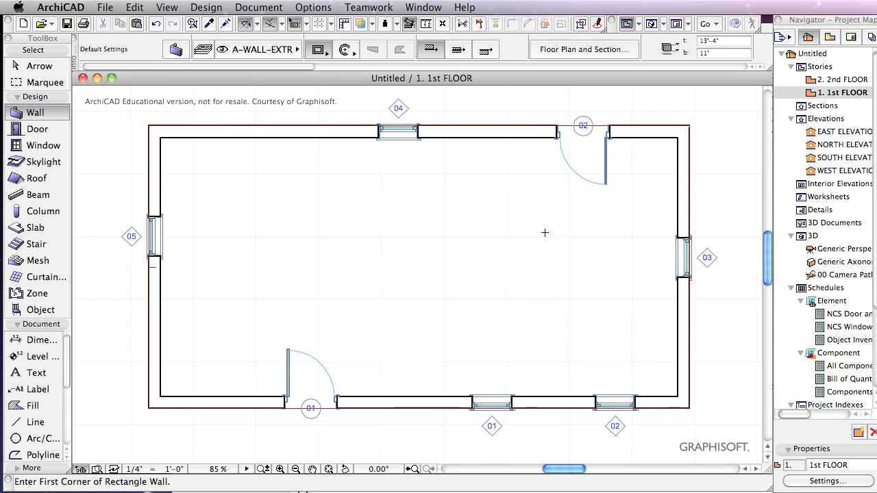
Try a rectangular parapet wall between opposite outer corners of the building with the current reference line, and inspect it in 3D.
{"action": "left_click", "coordinate": [320, 50]}
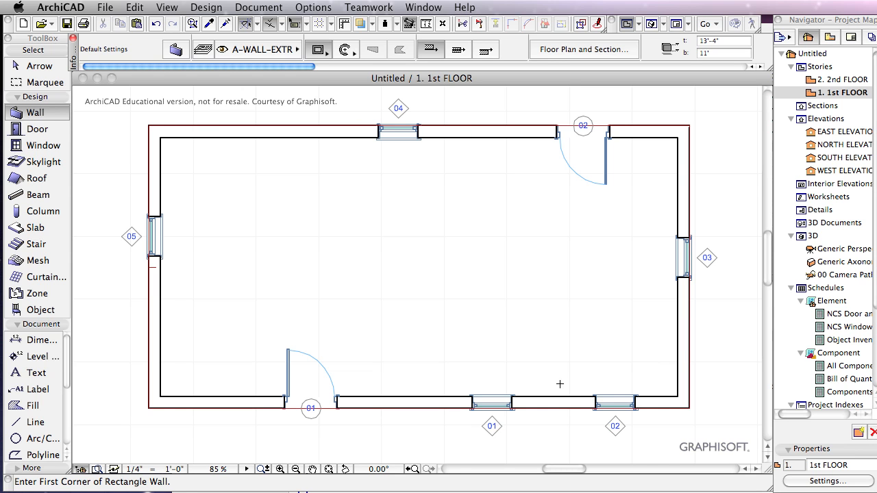
{"action": "left_click", "coordinate": [148, 125]}
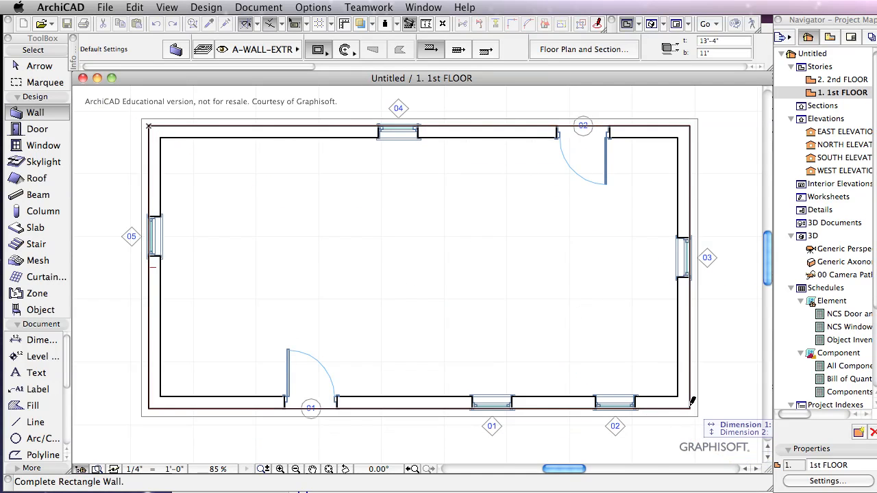
{"action": "left_click", "coordinate": [690, 407]}
{"action": "key", "text": "F3"}
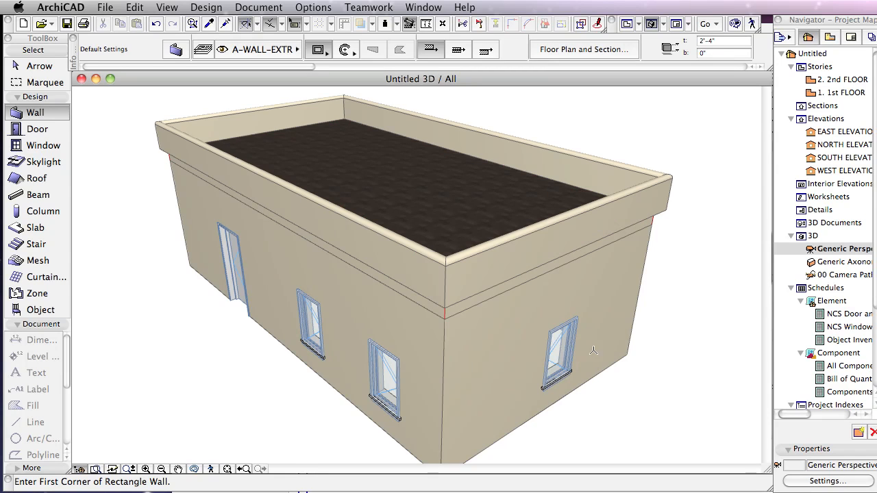
{"action": "scroll", "coordinate": [611, 328], "scroll_direction": "up", "scroll_amount": 10}
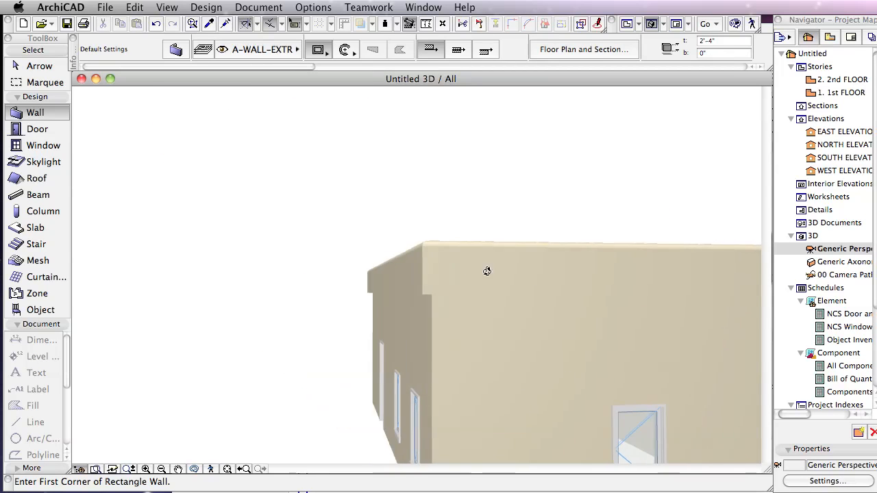
{"action": "scroll", "coordinate": [505, 279], "scroll_direction": "down", "scroll_amount": 6}
Switch the wall's reference line to its opposite face, redraw the rectangular parapet between the building's outer corners, and check it in 3D.
{"action": "key", "text": "F2"}
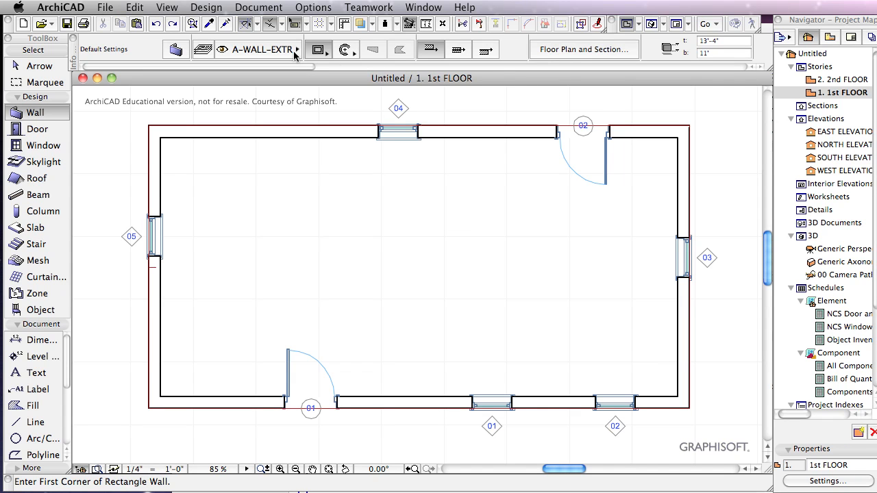
{"action": "left_click", "coordinate": [486, 52]}
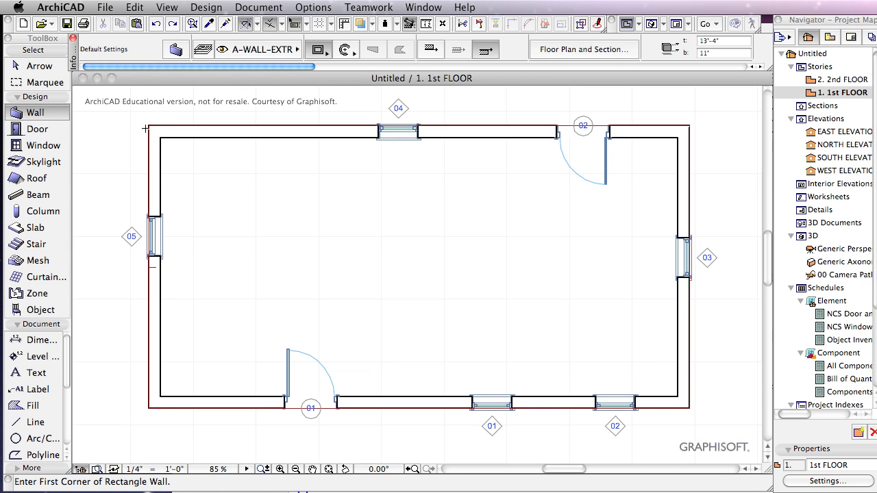
{"action": "left_click", "coordinate": [149, 125]}
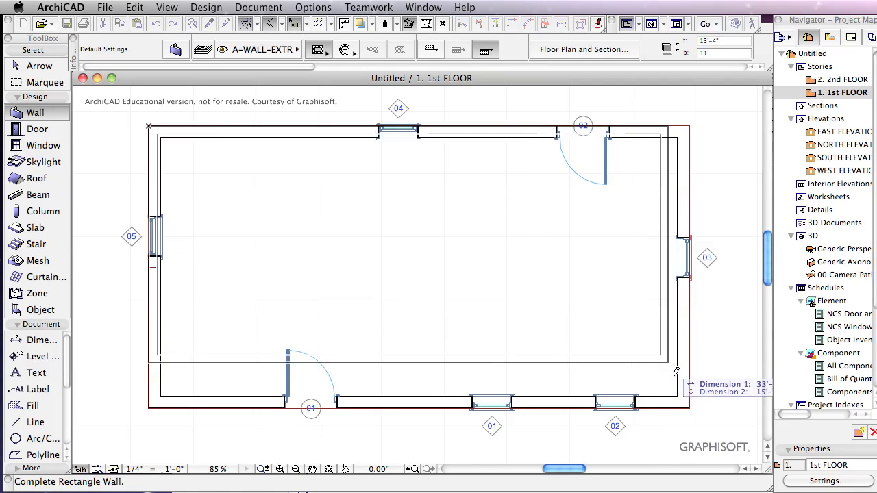
{"action": "scroll", "coordinate": [690, 406], "scroll_direction": "up", "scroll_amount": 3}
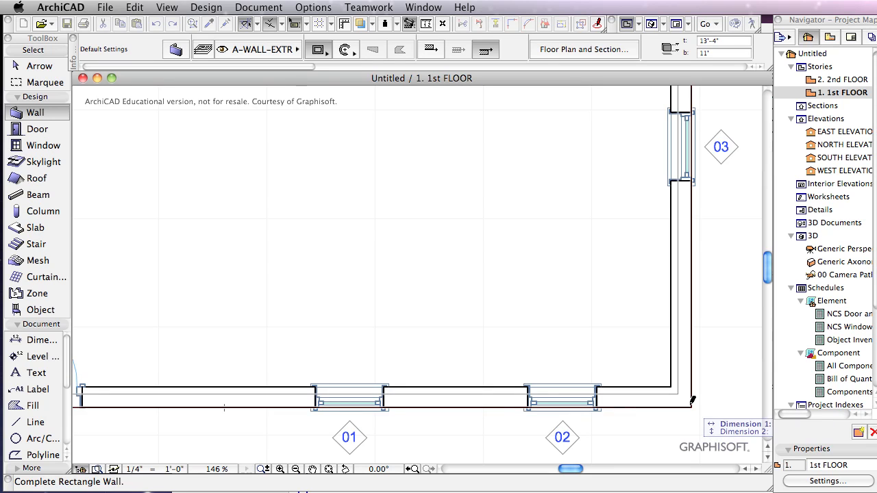
{"action": "left_click", "coordinate": [690, 407]}
{"action": "scroll", "coordinate": [560, 270], "scroll_direction": "down", "scroll_amount": 5}
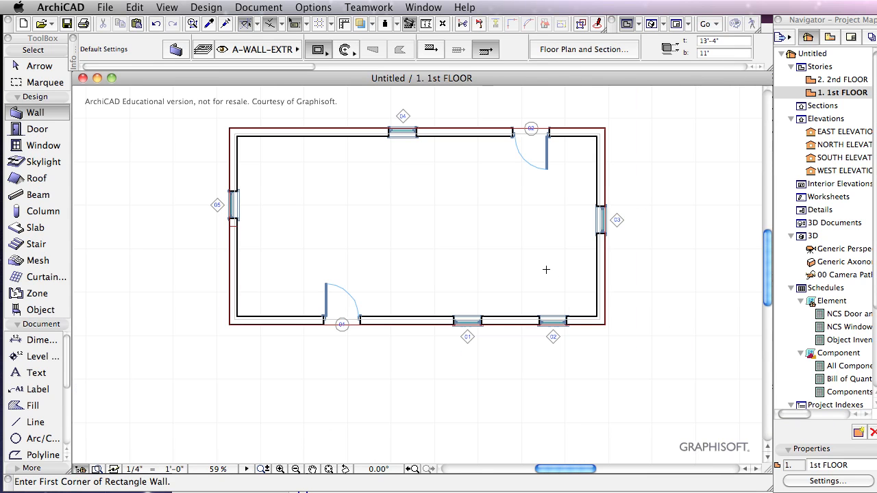
{"action": "key", "text": "F3"}
{"action": "middle_click_drag", "start_coordinate": [680, 295], "coordinate": [672, 272], "text": "shift"}
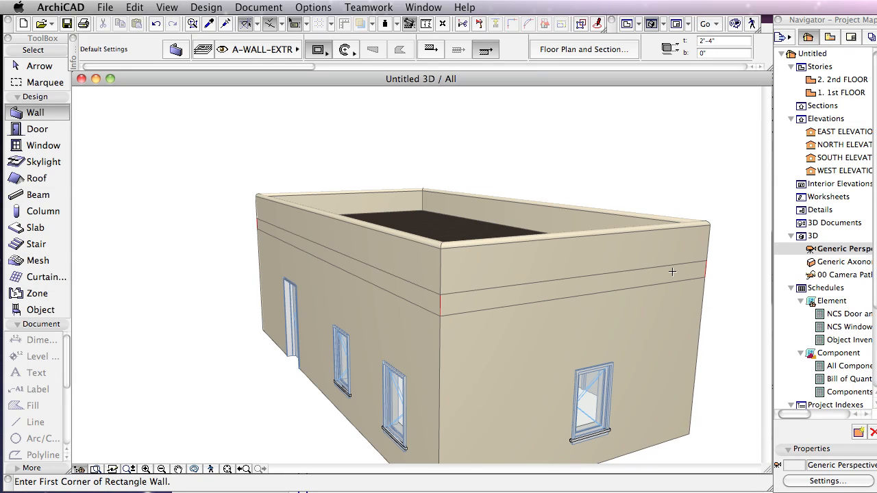